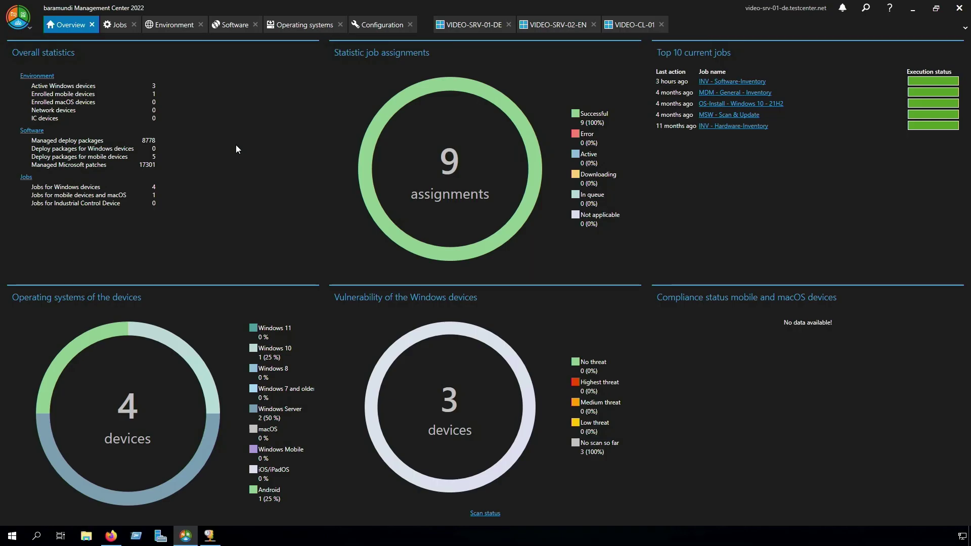
Step: Open the PXE support settings under Configuration > Server > Settings and review the boot loader options
click(378, 26)
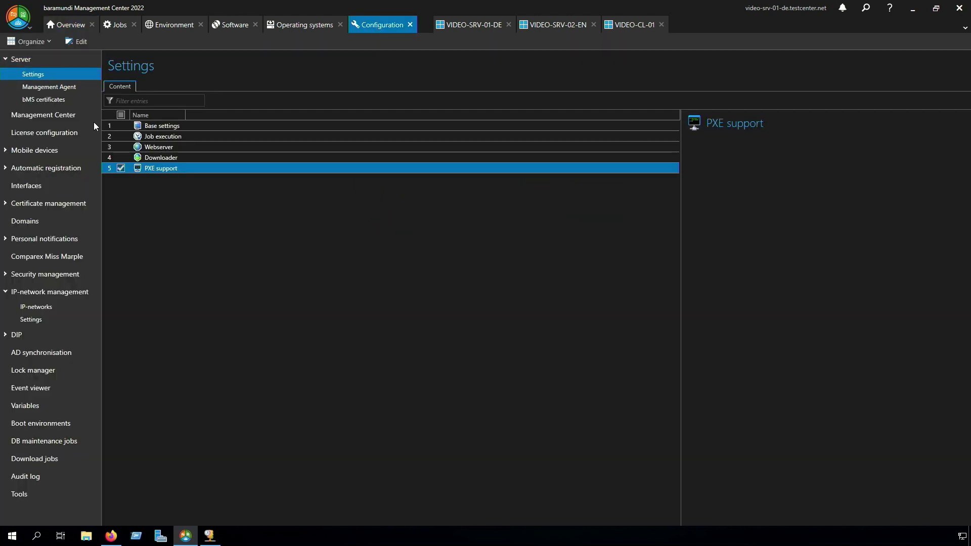
double_click(189, 172)
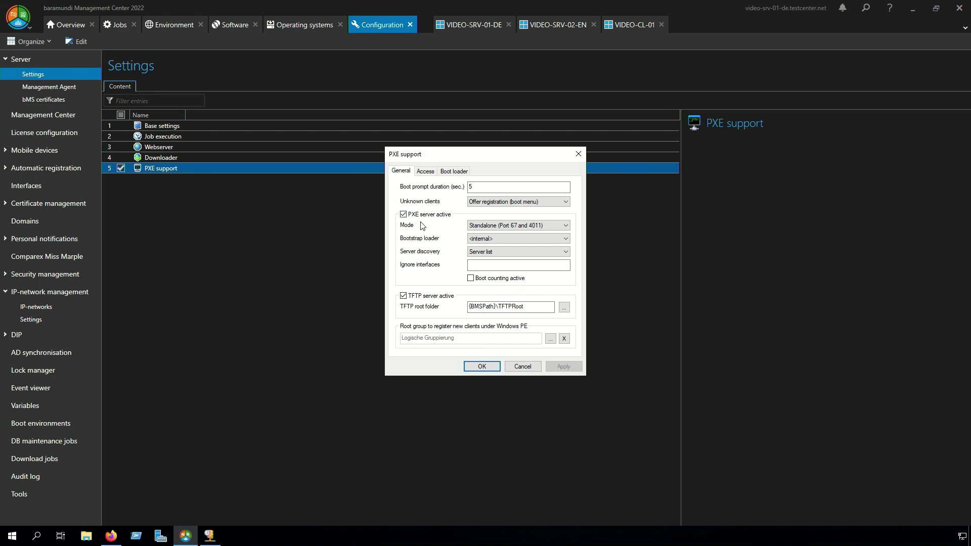
click(454, 172)
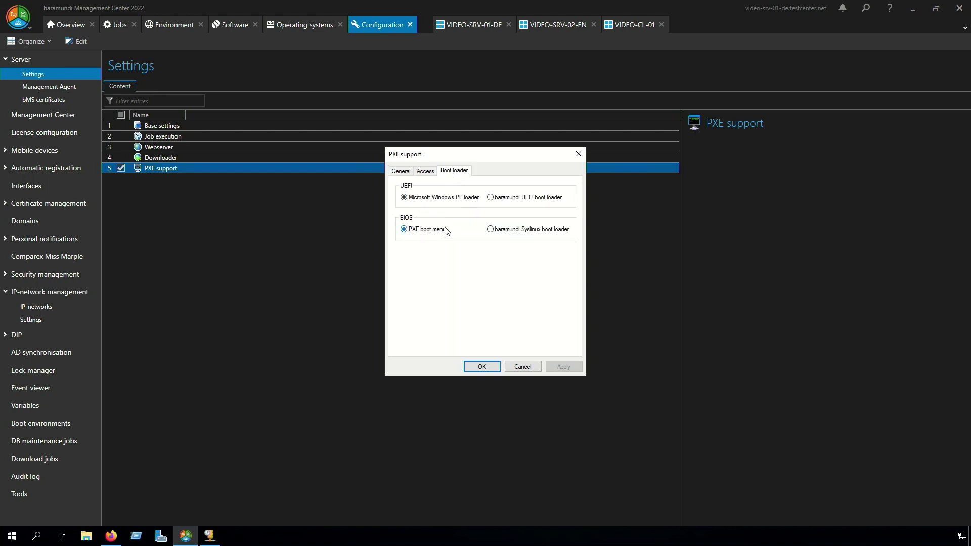
click(401, 171)
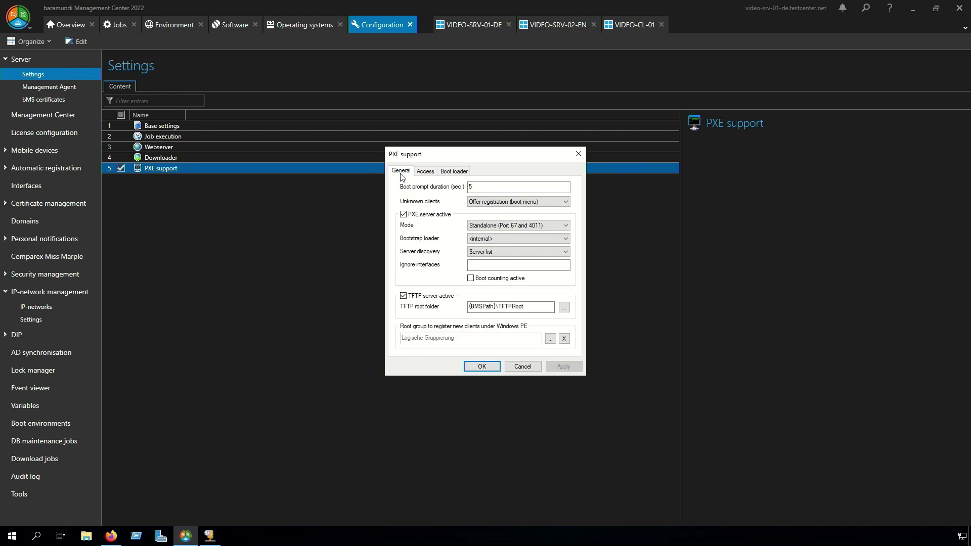
Step: Deactivate the PXE server, select the baramundi UEFI and Syslinux boot loaders, and save
click(404, 215)
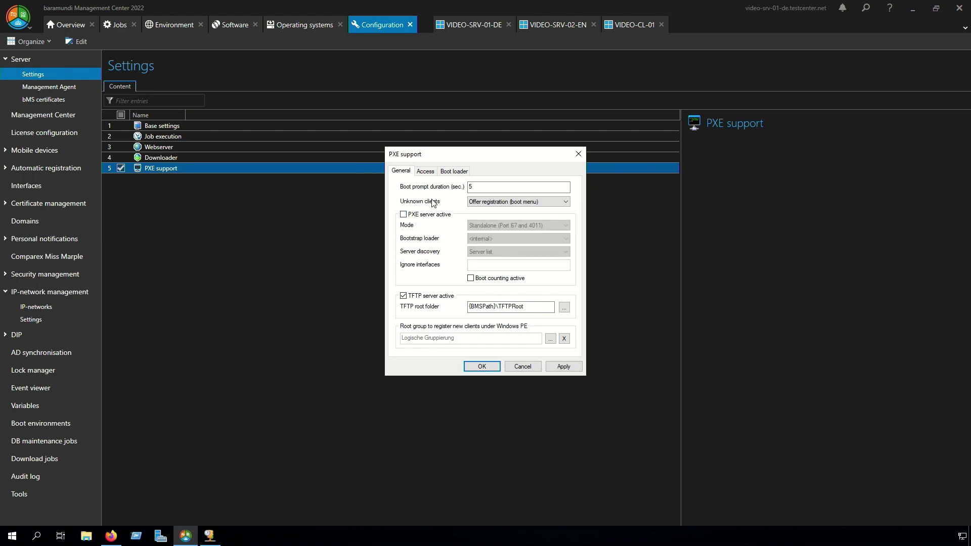
click(453, 172)
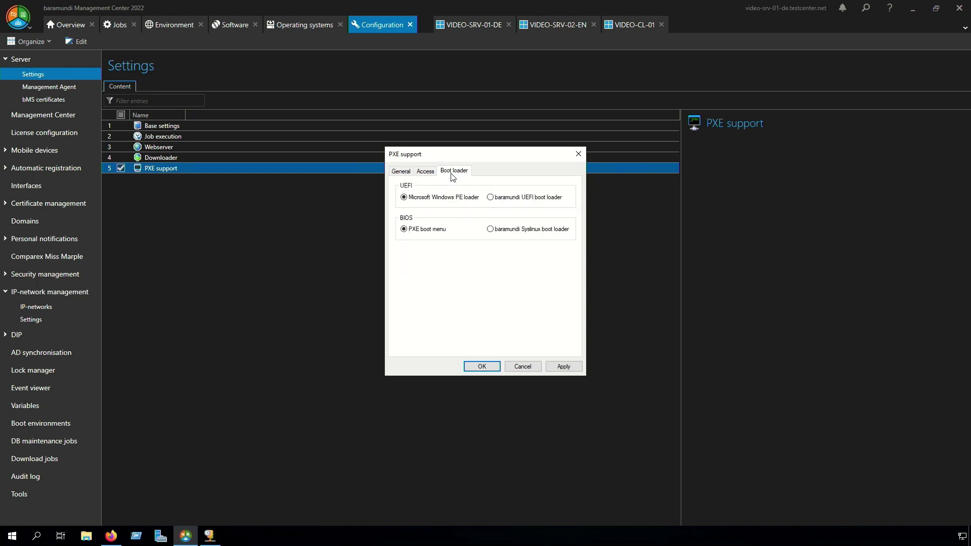
click(490, 197)
click(490, 230)
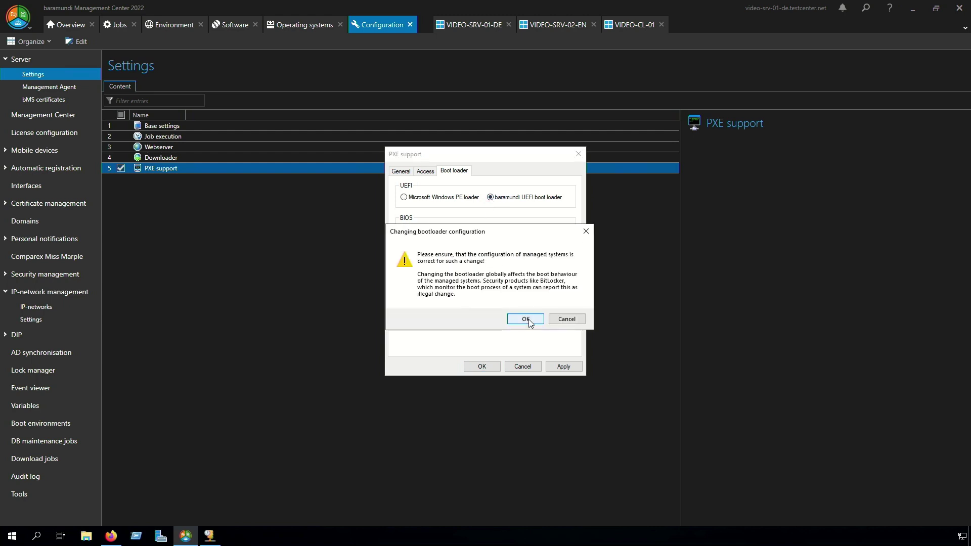
click(527, 323)
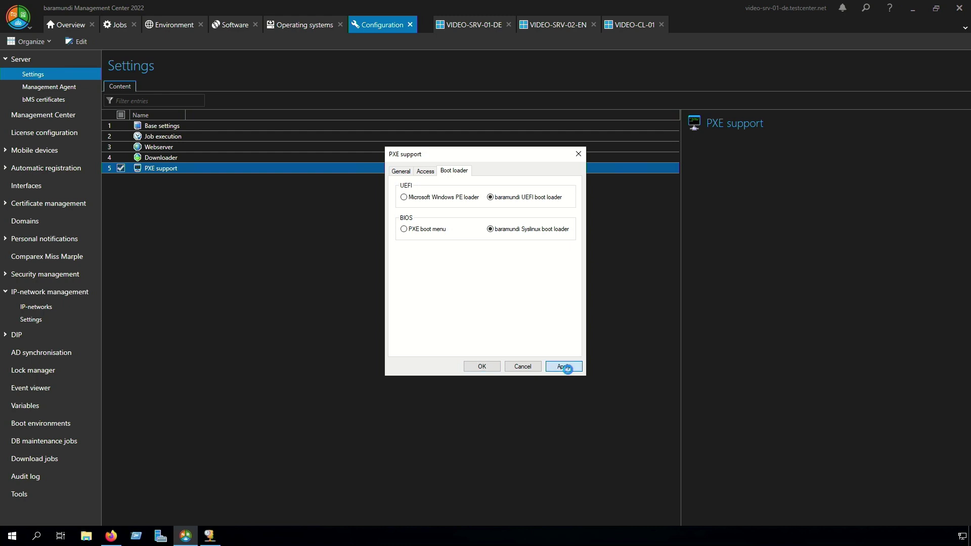
click(492, 368)
Step: Dismiss the restart notice, then add an IPv4 vendor class named UEFIx64Arch7 and start its ASCII ID
click(543, 306)
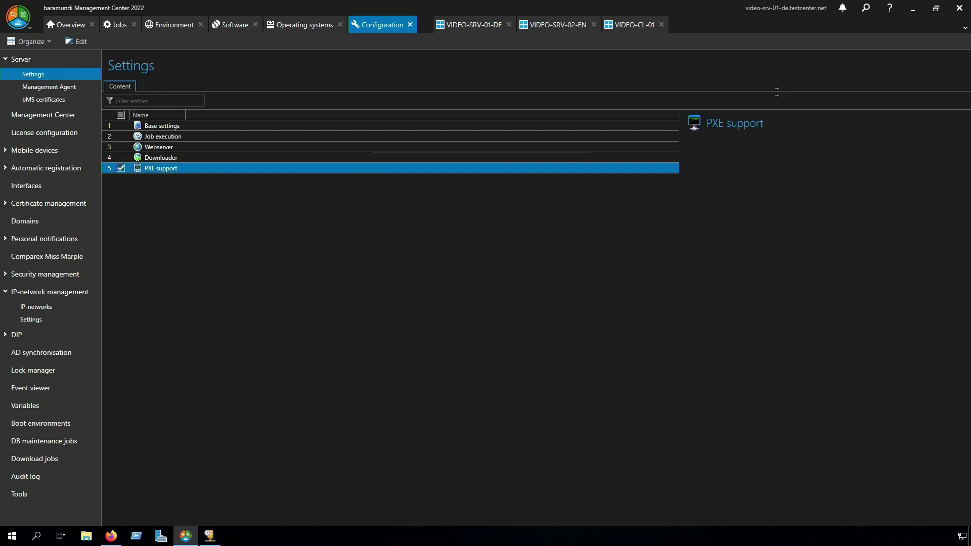
click(778, 8)
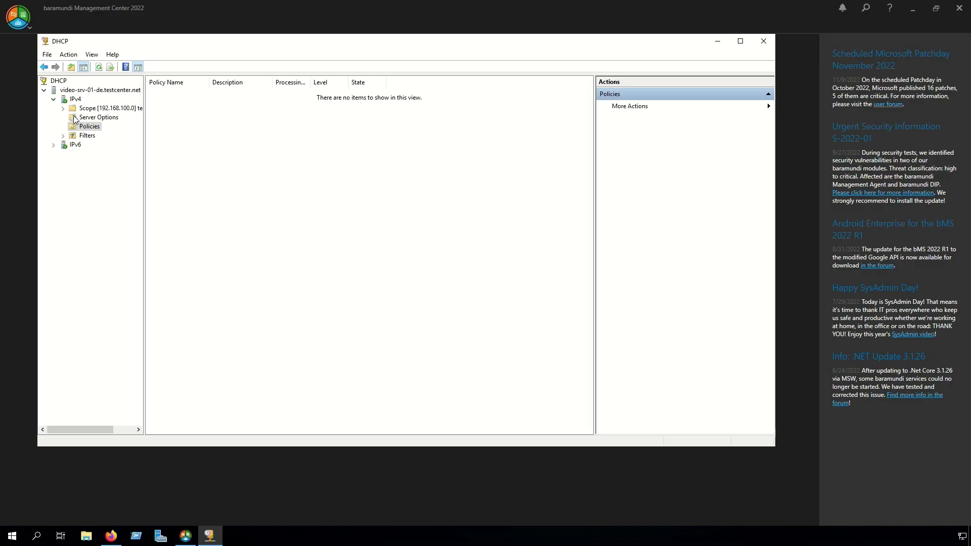
right_click(73, 99)
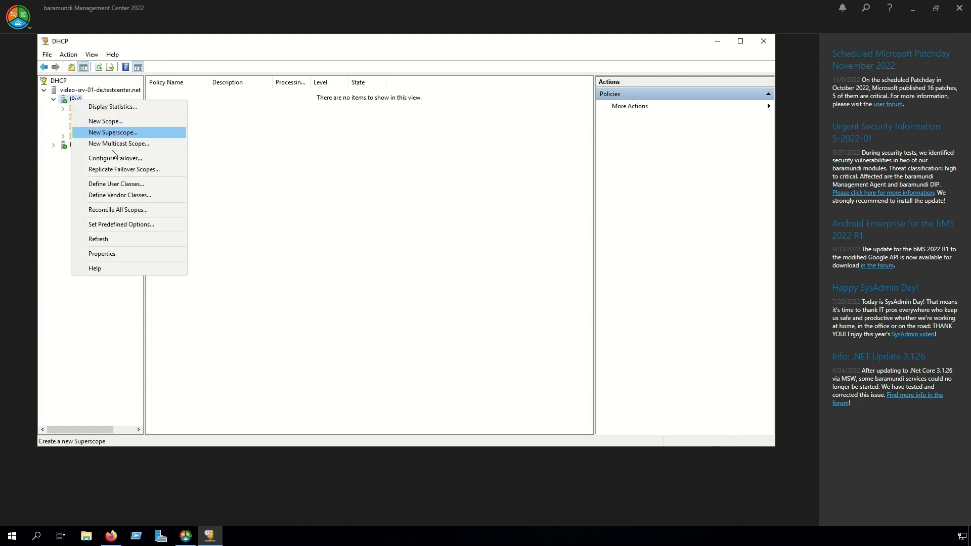
click(152, 199)
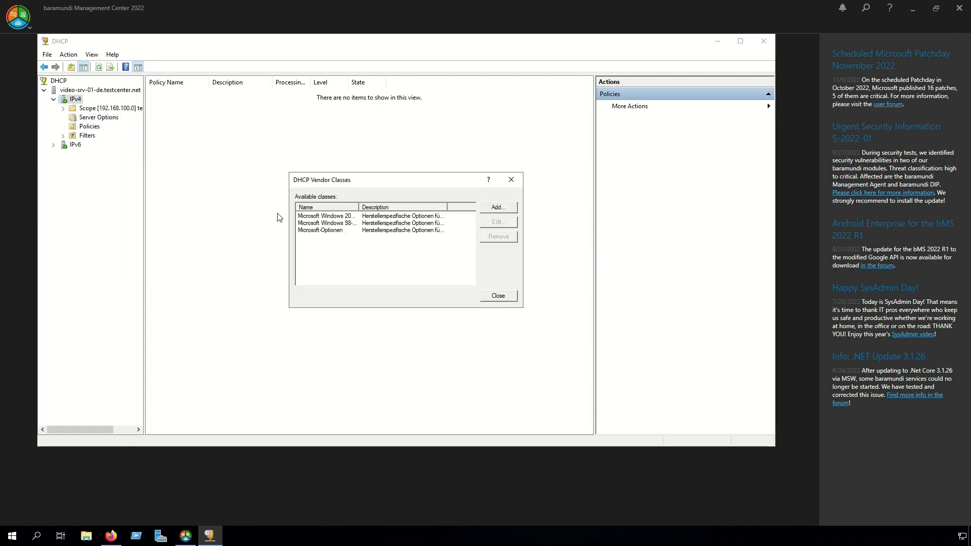
click(495, 208)
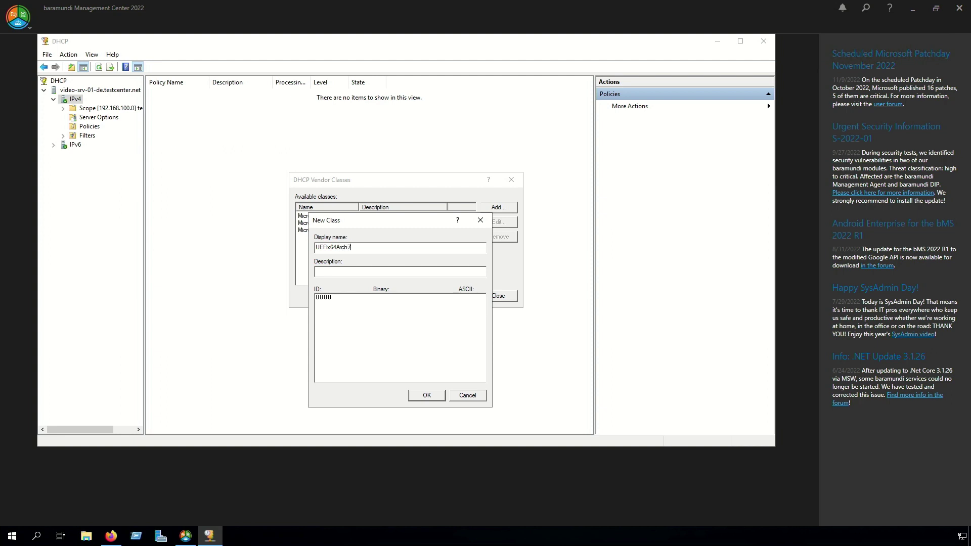
click(473, 301)
Step: Select the PXEClient:Arch:00007 code for UEFIx64 Architecture 7 in the KB10202 article
click(114, 535)
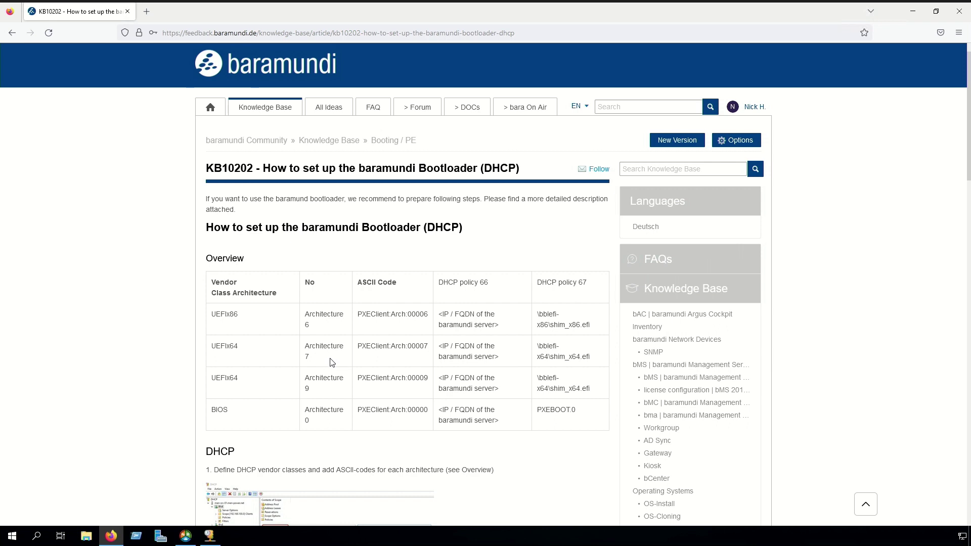
drag(357, 349, 431, 349)
Step: Enter PXEClient:Arch:00007 as the UEFIx64Arch7 class ID, save it, and close the vendor class list
click(219, 539)
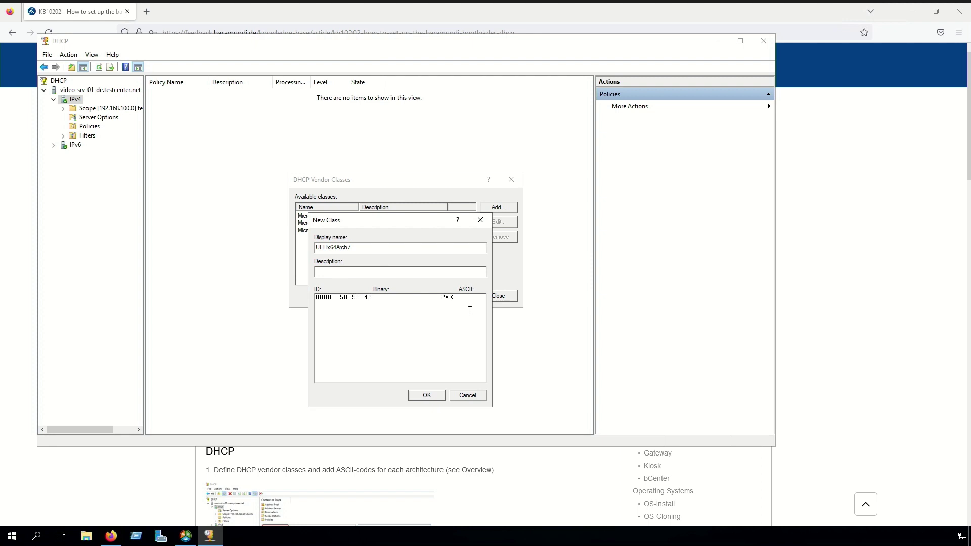
text(PXEClien)
click(433, 398)
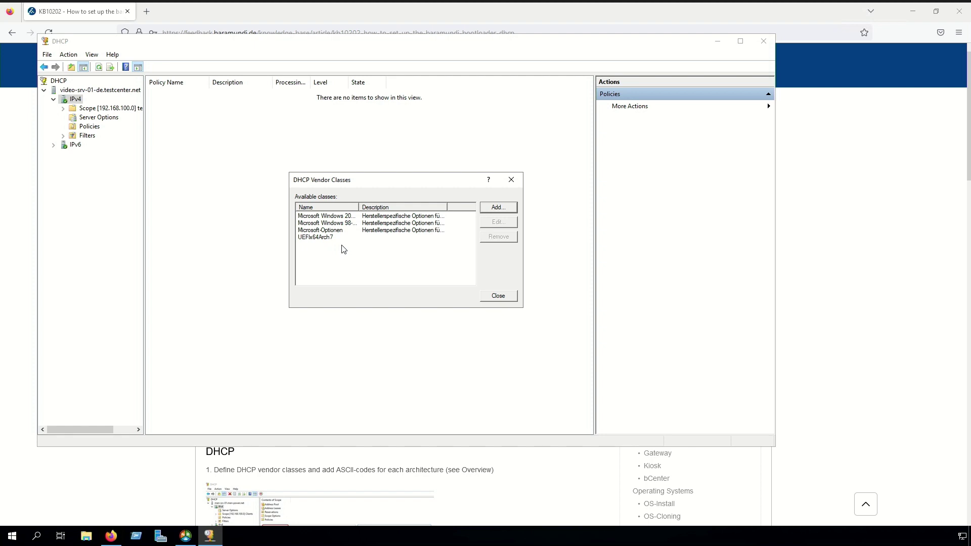
click(498, 296)
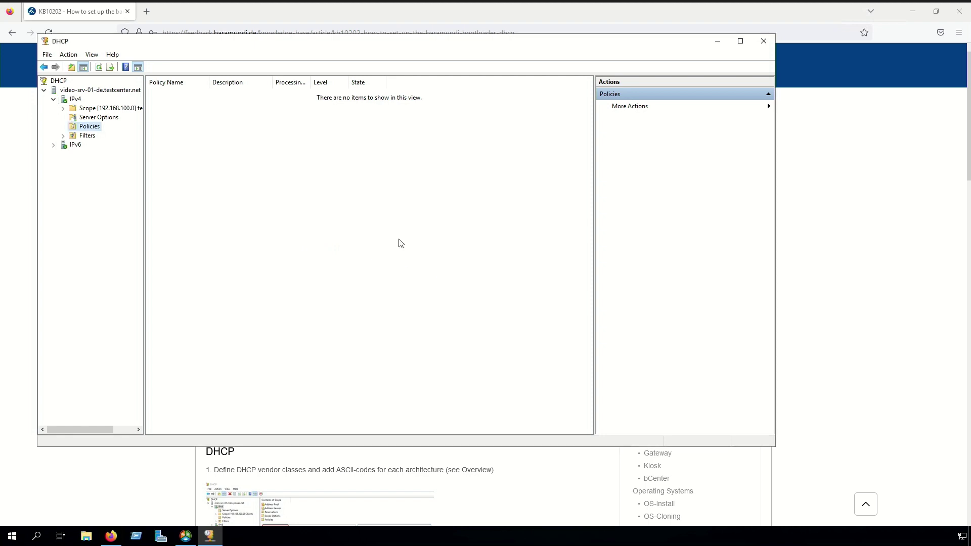
Step: Start a new DHCP policy named UEFIx64Arch7 and continue to its conditions
right_click(87, 129)
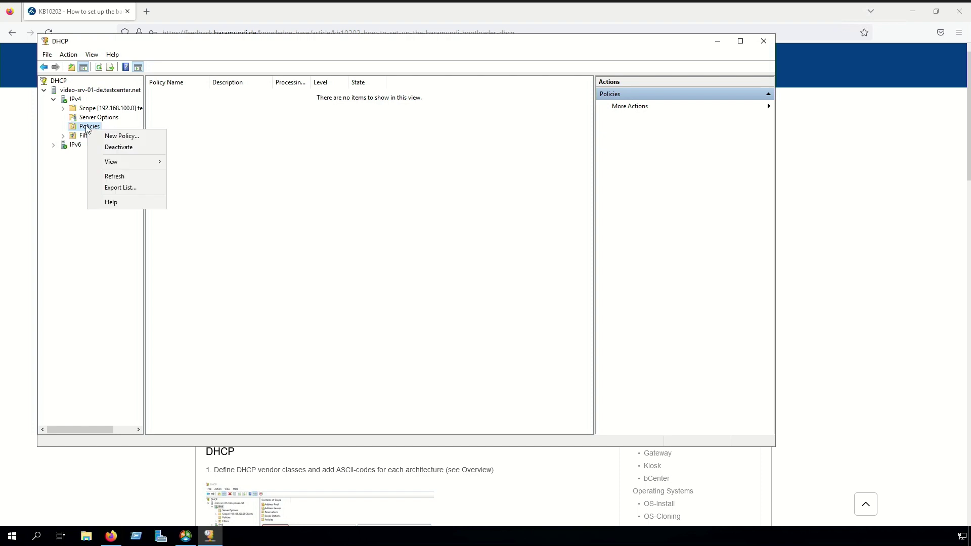
click(110, 134)
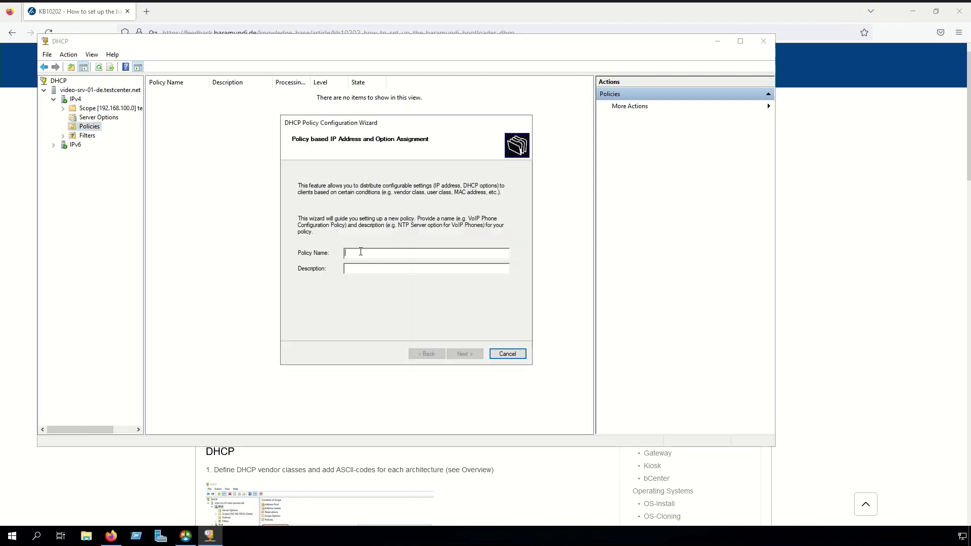
text(x)
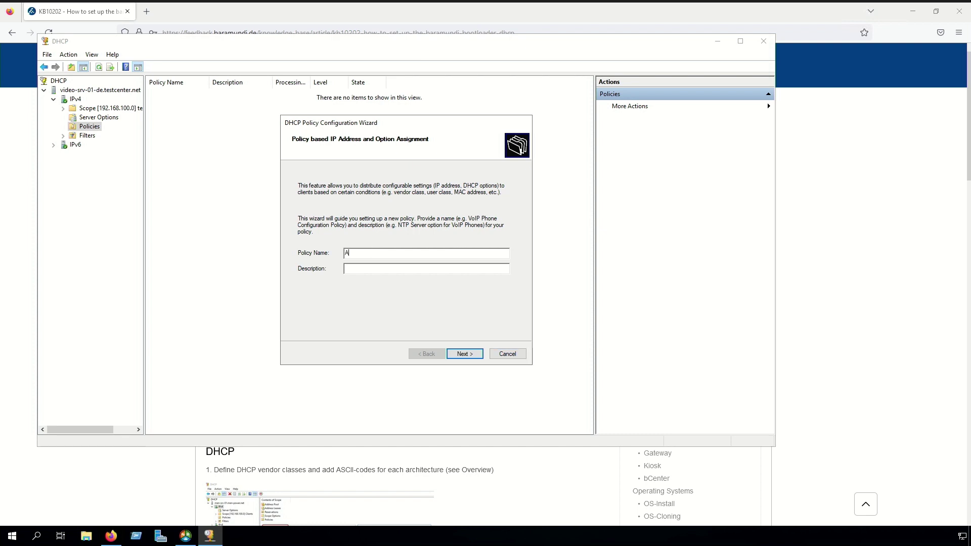
key(BackSpace)
text(x)
key(BackSpace)
text(UEFIx64Arch7)
click(462, 356)
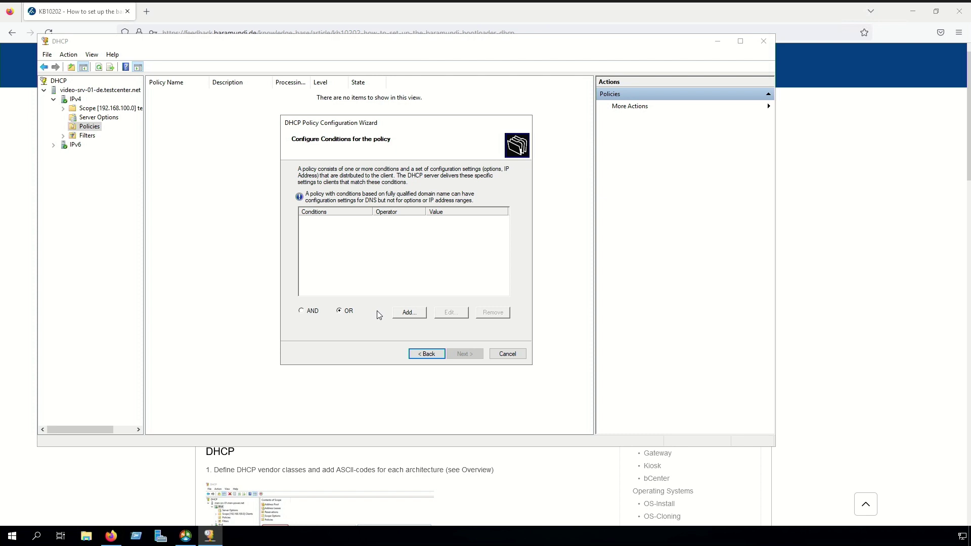
Step: Add the condition Vendor Class equals UEFIx64Arch7* with a trailing wildcard
click(414, 314)
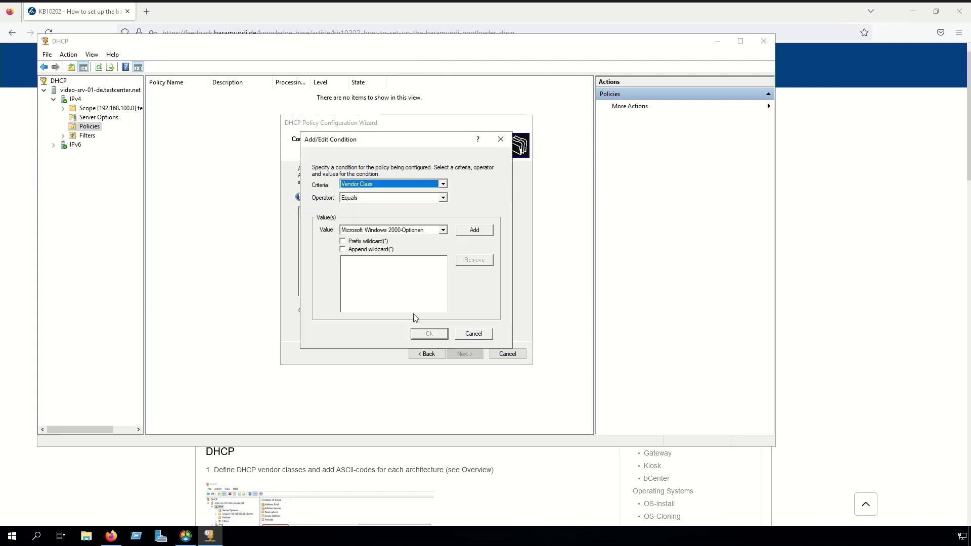
click(443, 231)
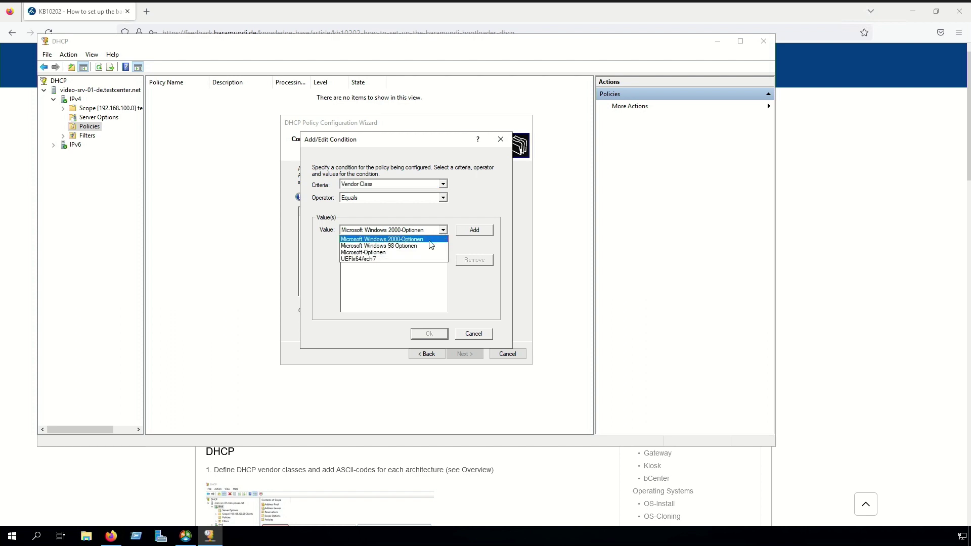
click(404, 259)
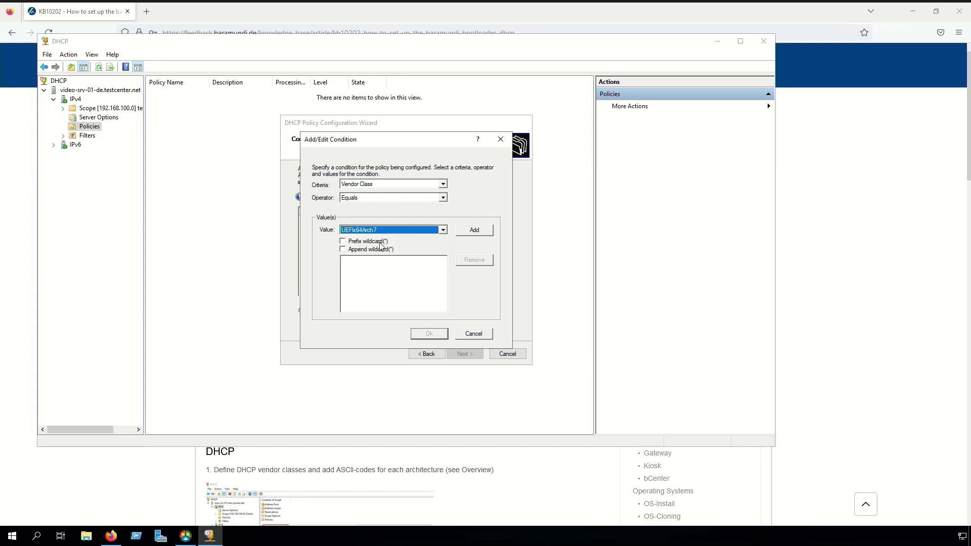
click(342, 249)
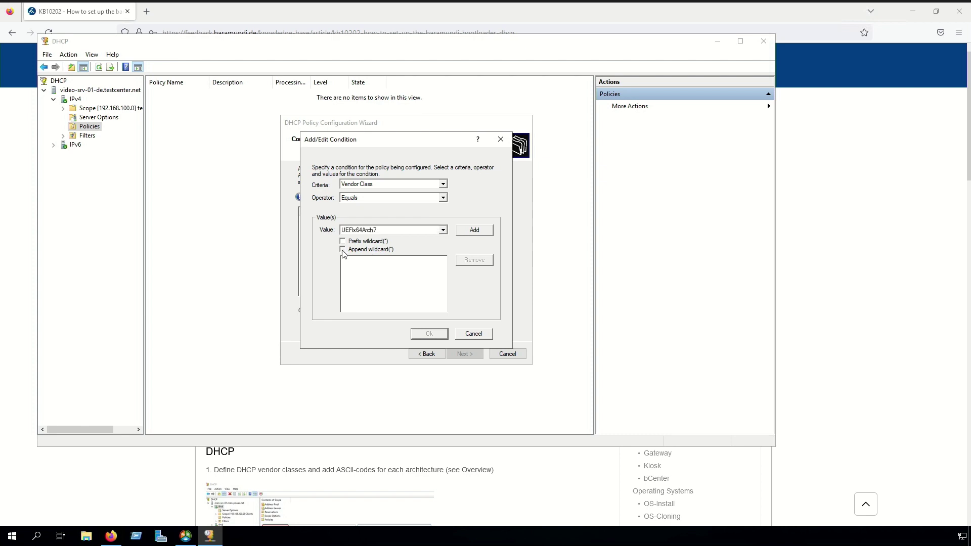
click(476, 231)
click(436, 334)
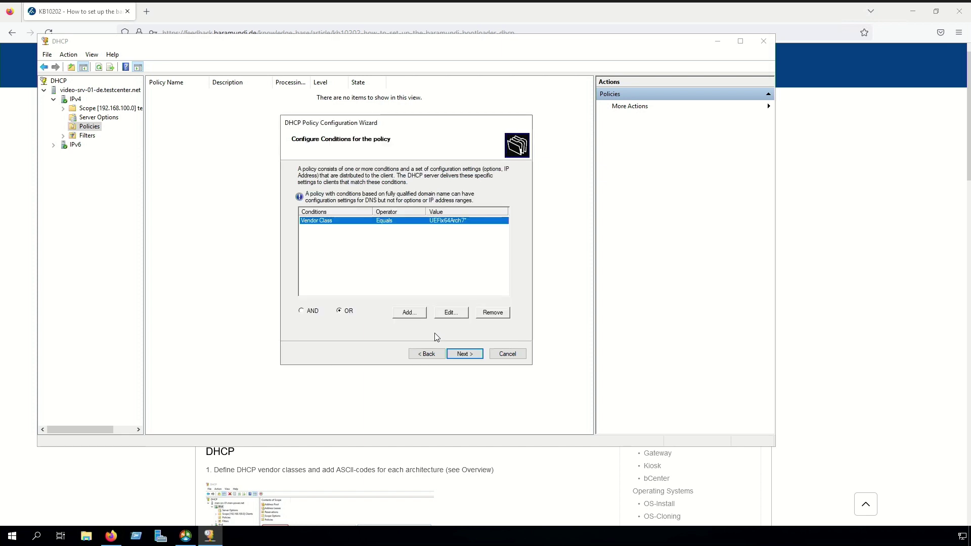
click(465, 354)
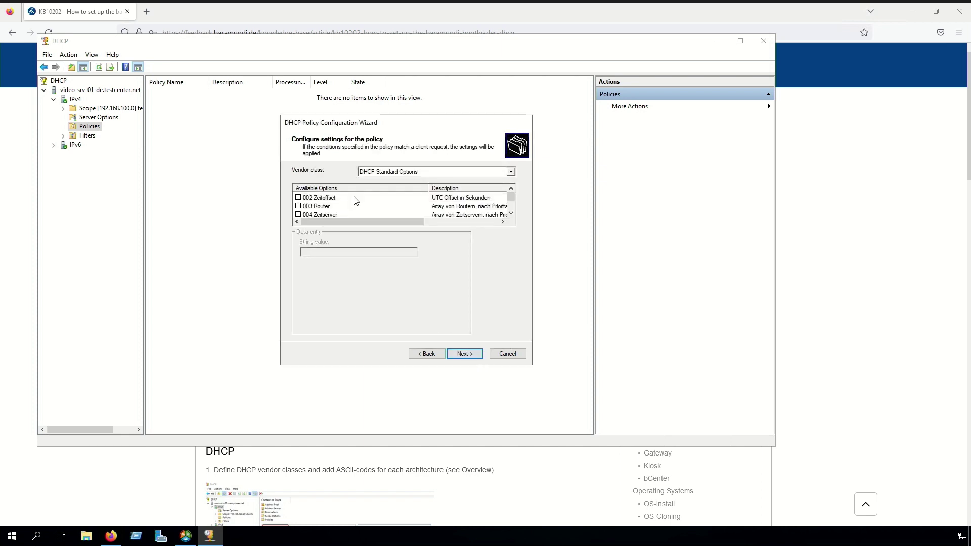
Step: Enable option 066 and paste VIDEO-SRV-01-DE as the boot server host name
scroll(355, 201, down, 8)
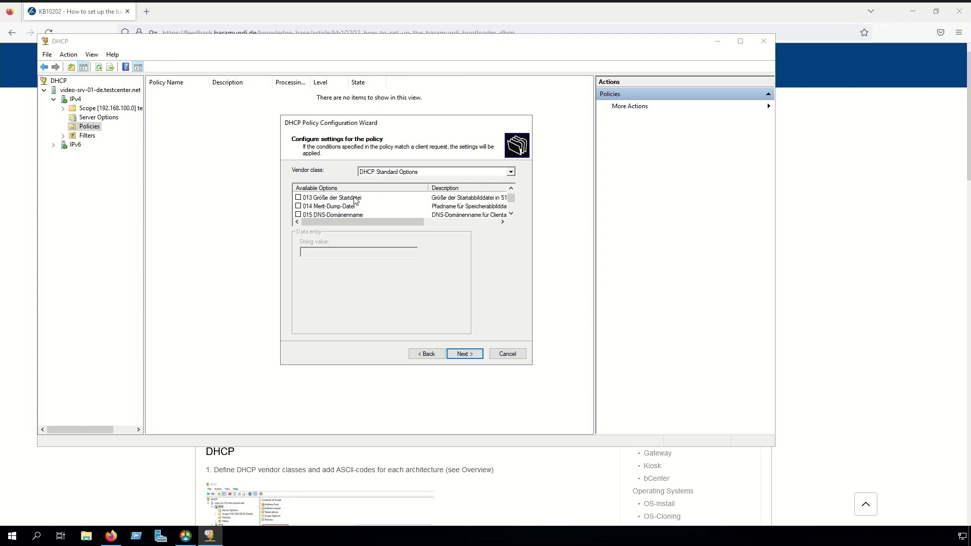
scroll(356, 201, down, 12)
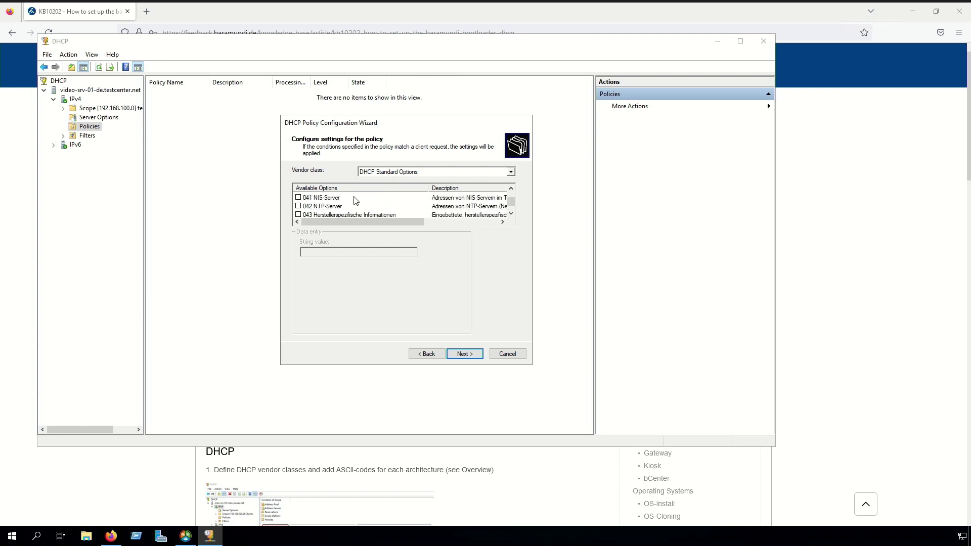
scroll(355, 201, down, 1)
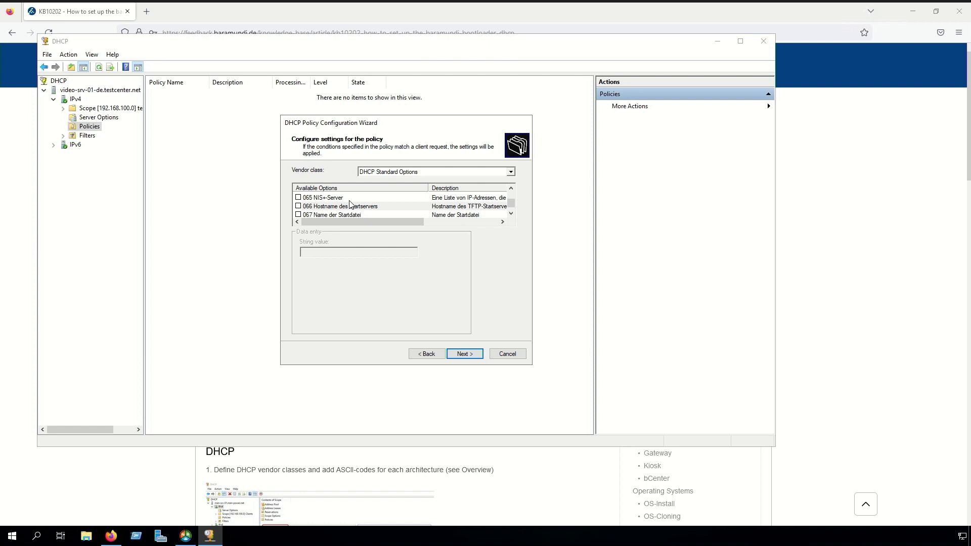
click(298, 206)
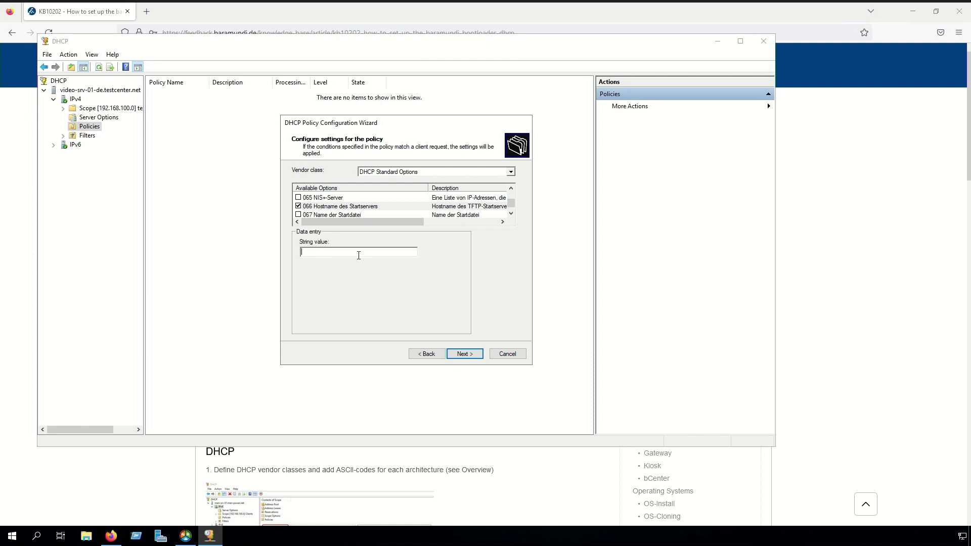
text(VIDEO-SRV-01-DE)
Step: Set option 067 to \bblefi-x64\shim_x64.efi, copied from the KB article, and finish the policy
click(298, 215)
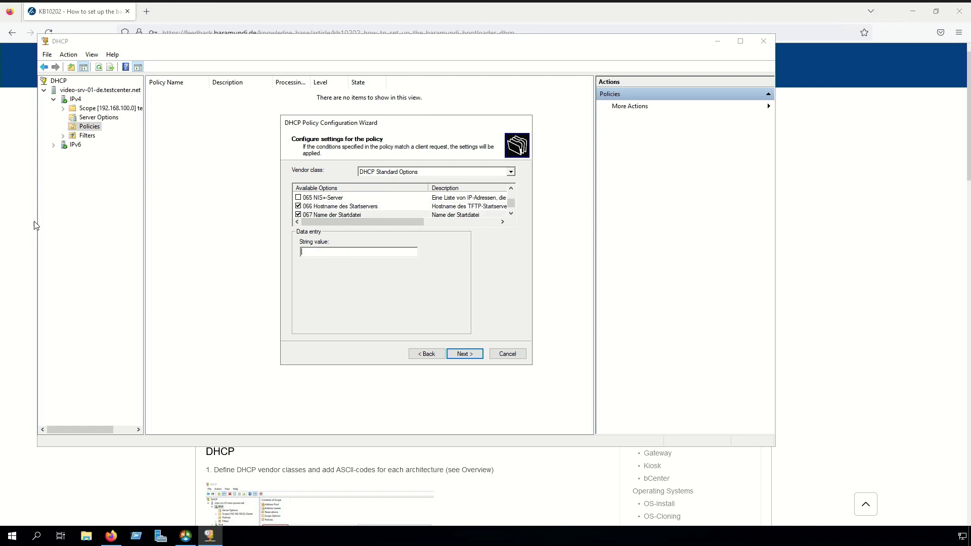
click(21, 228)
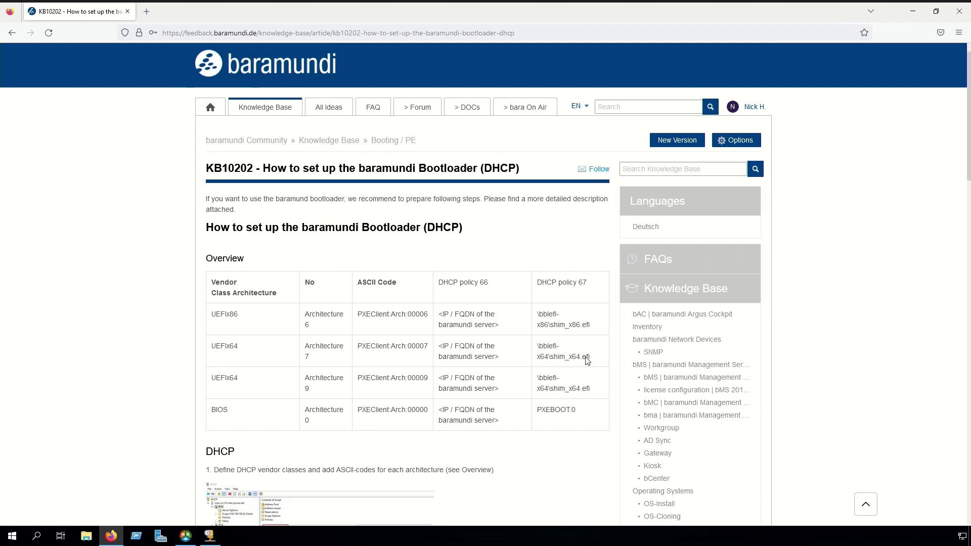
drag(591, 359, 537, 345)
right_click(550, 345)
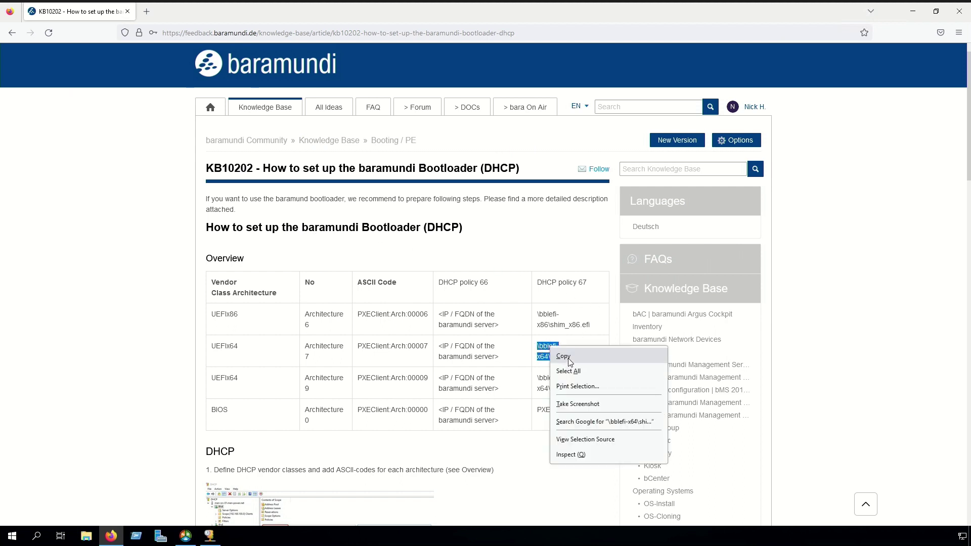
click(569, 360)
click(209, 536)
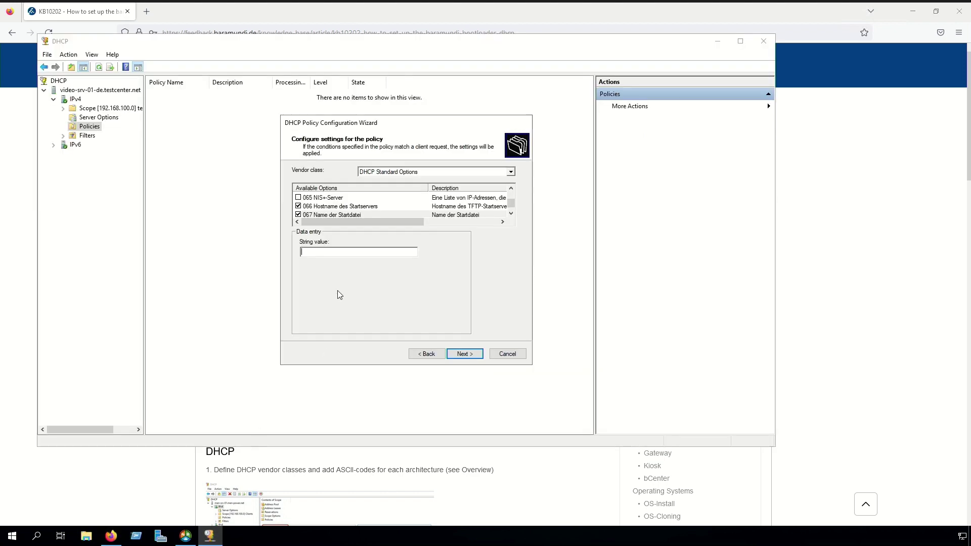
right_click(340, 250)
click(368, 294)
click(464, 354)
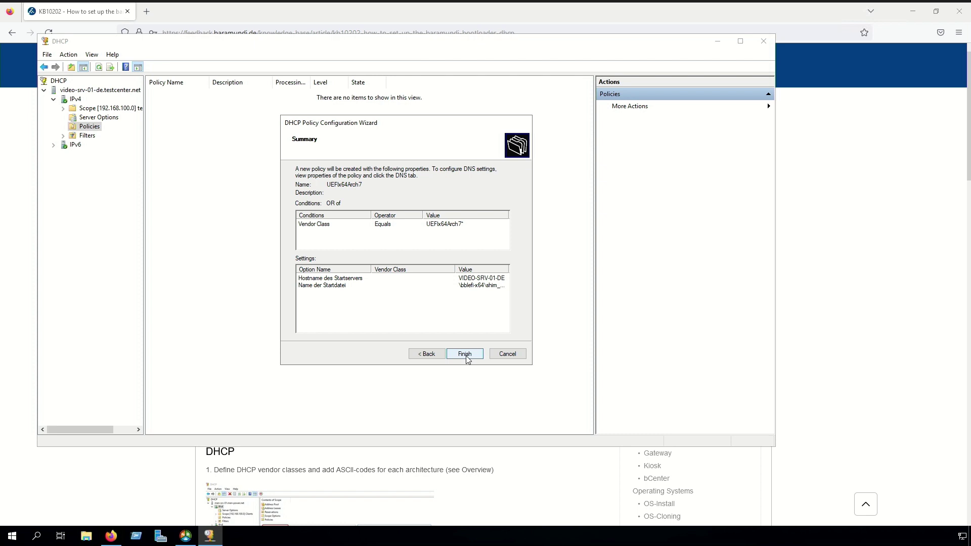
click(465, 355)
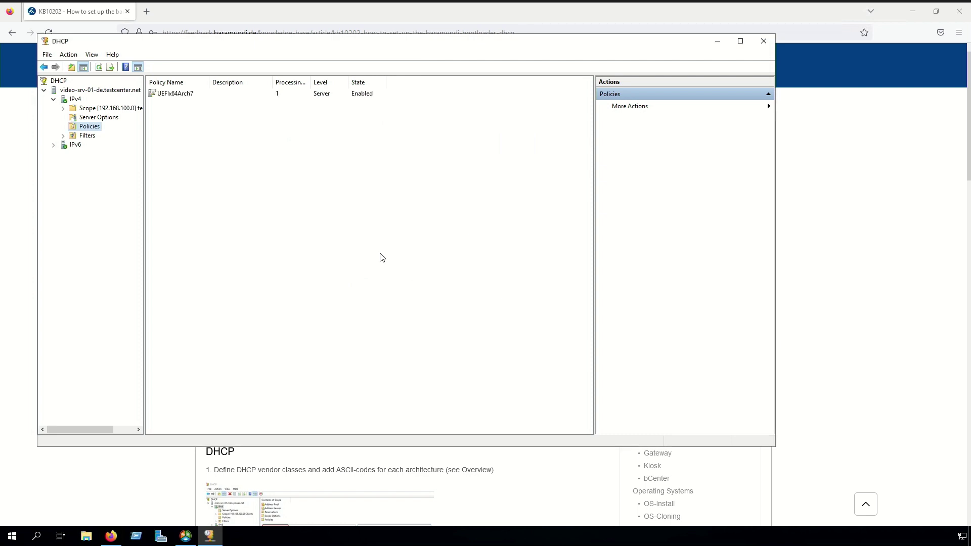